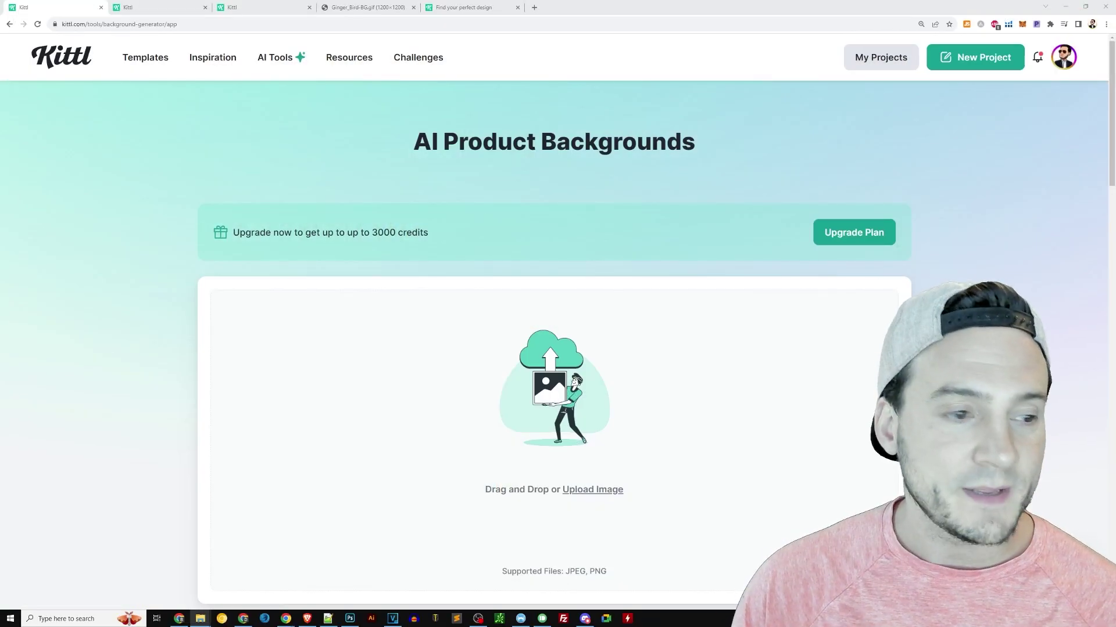
Step: Upload the photo of the woman in the cream tee and let Kittl cut out its background
left_click_drag(569, 337, 574, 371)
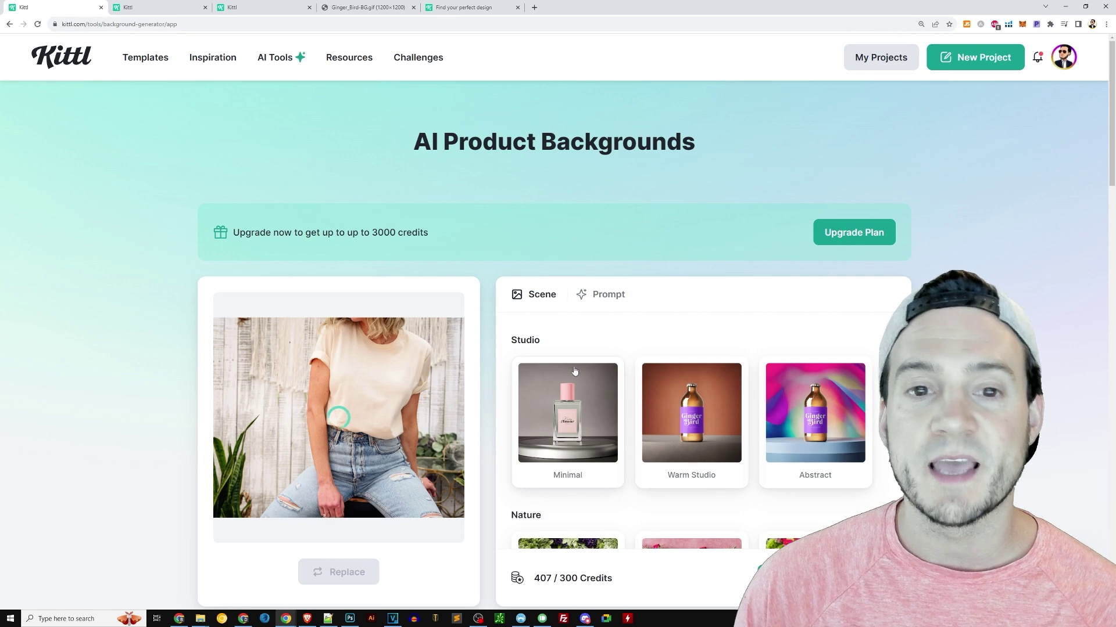
scroll(557, 349, "down", 3)
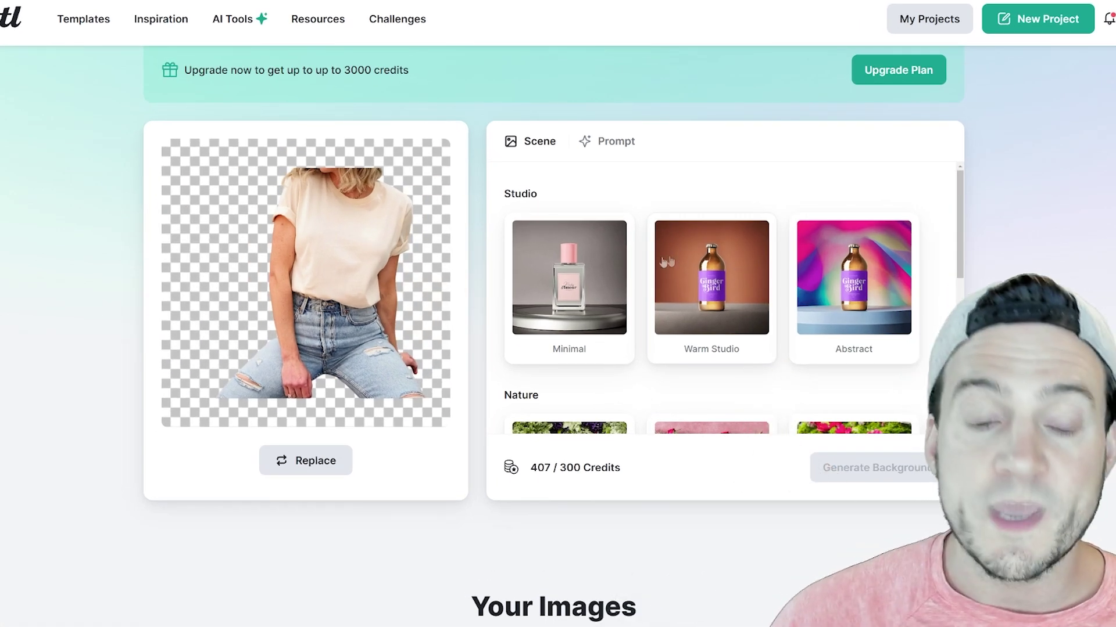
scroll(624, 220, "down", 1)
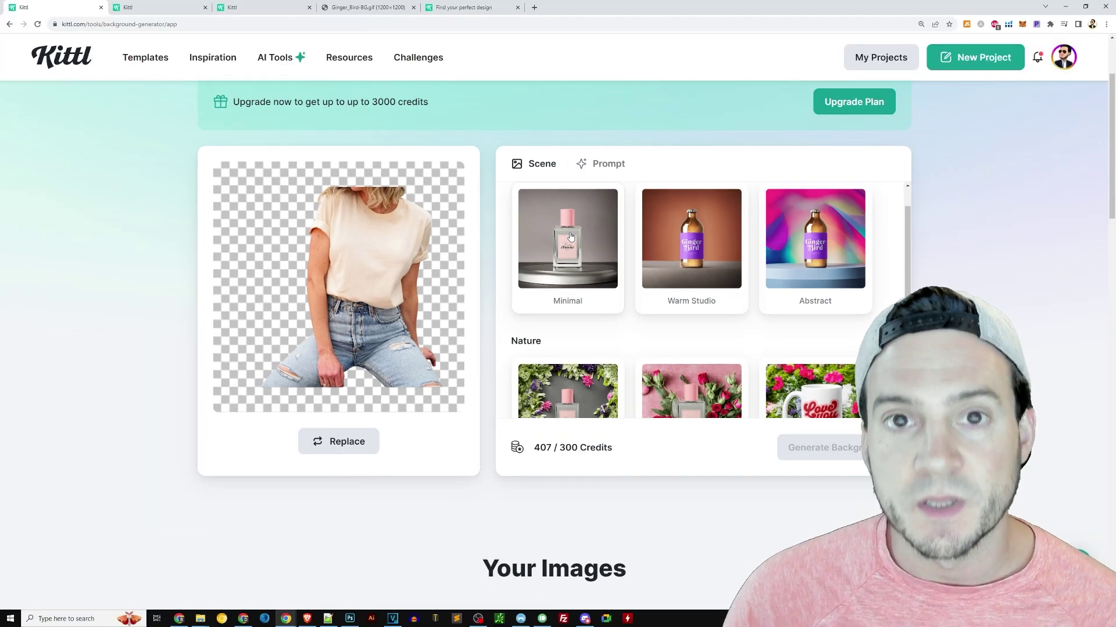
Step: Go to the second Kittl tab and scroll down to the six generated scenes for the woman's tee
left_click(130, 11)
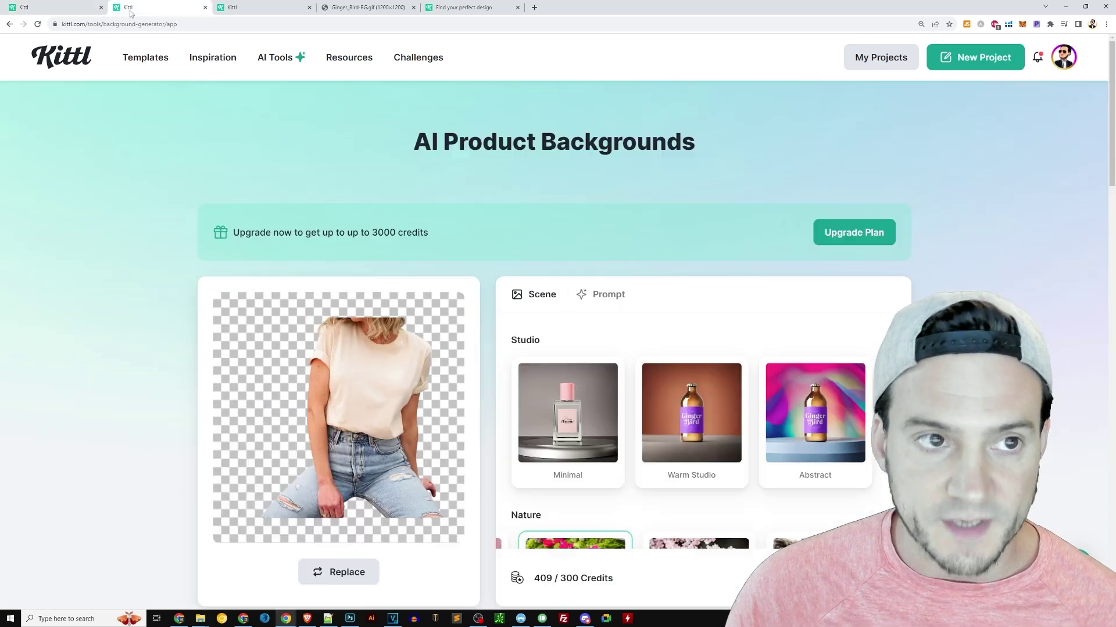
scroll(920, 158, "down", 8)
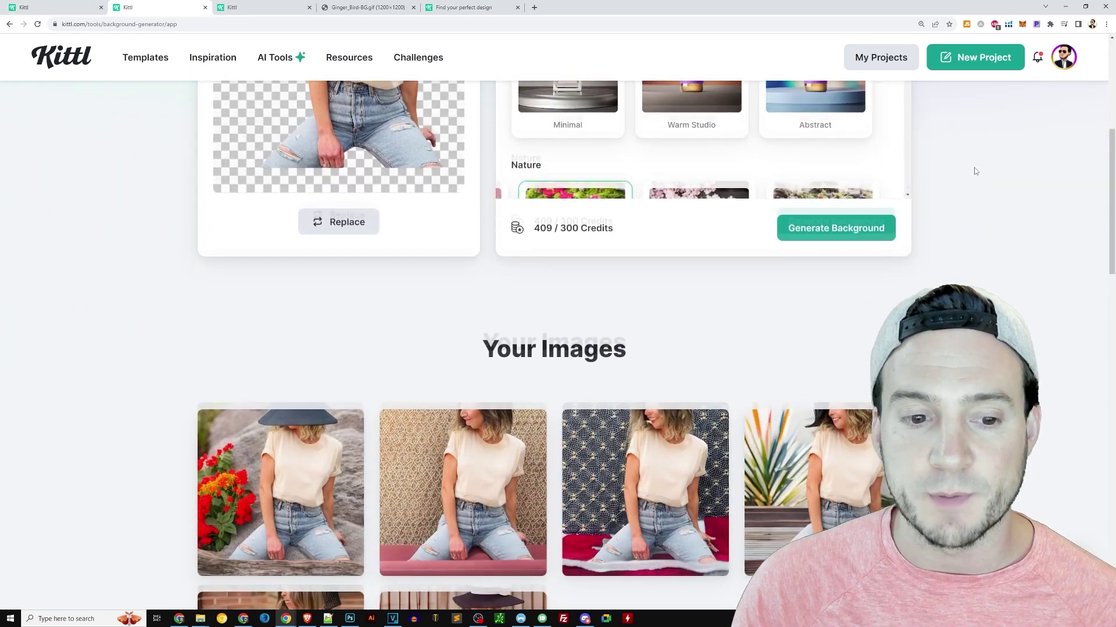
scroll(972, 163, "down", 2)
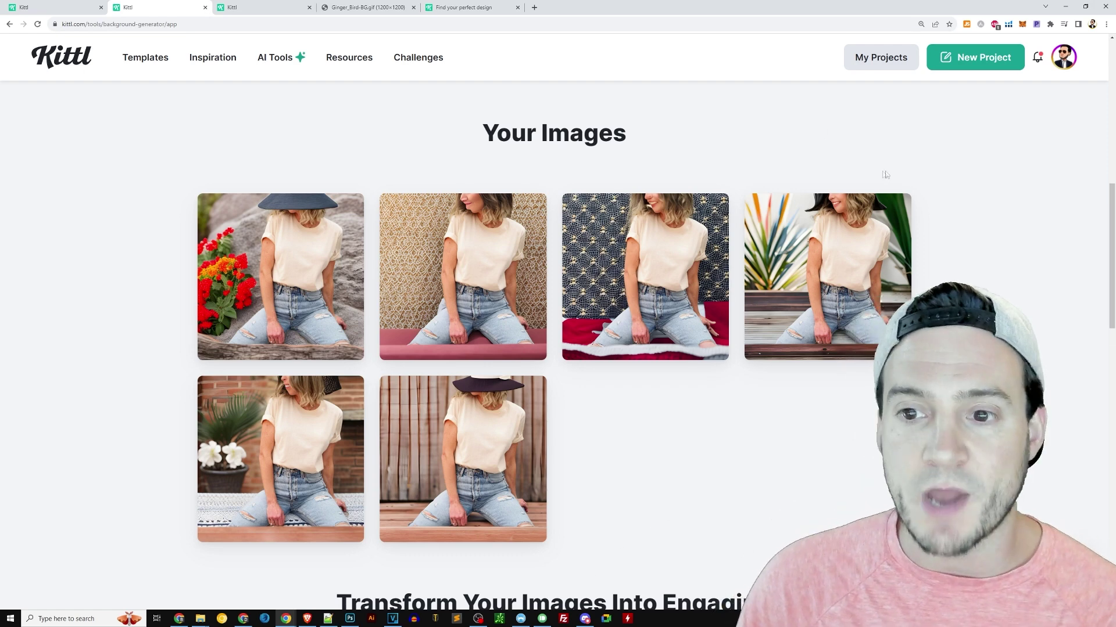
scroll(882, 174, "down", 1)
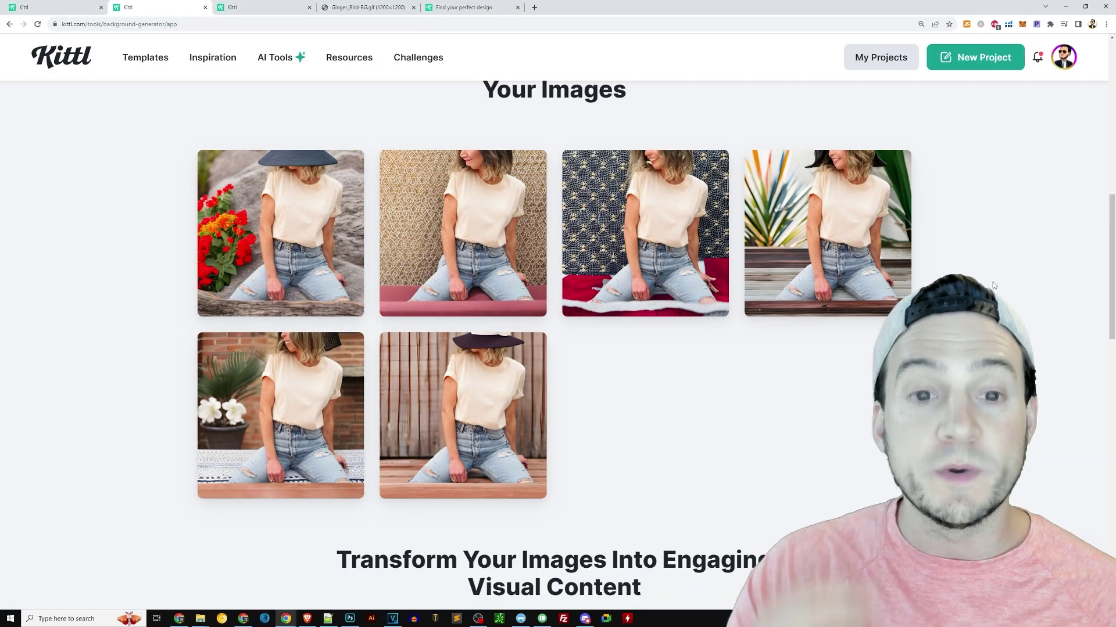
Step: Switch to the white T-shirt tab and browse the scene presets
left_click(260, 12)
scroll(619, 157, "down", 1)
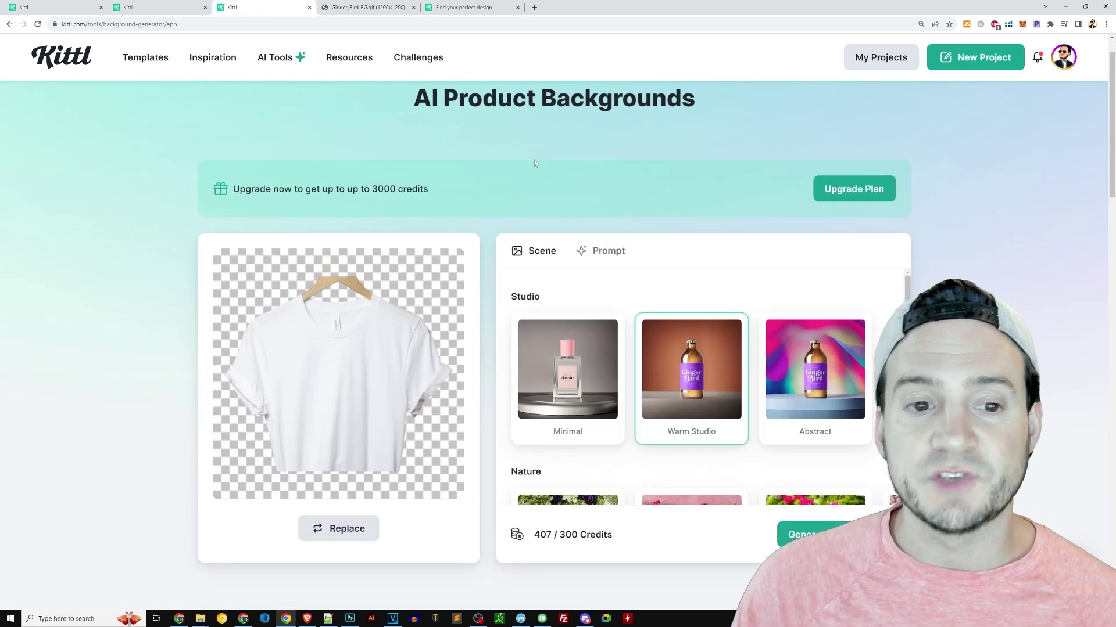
scroll(382, 270, "down", 2)
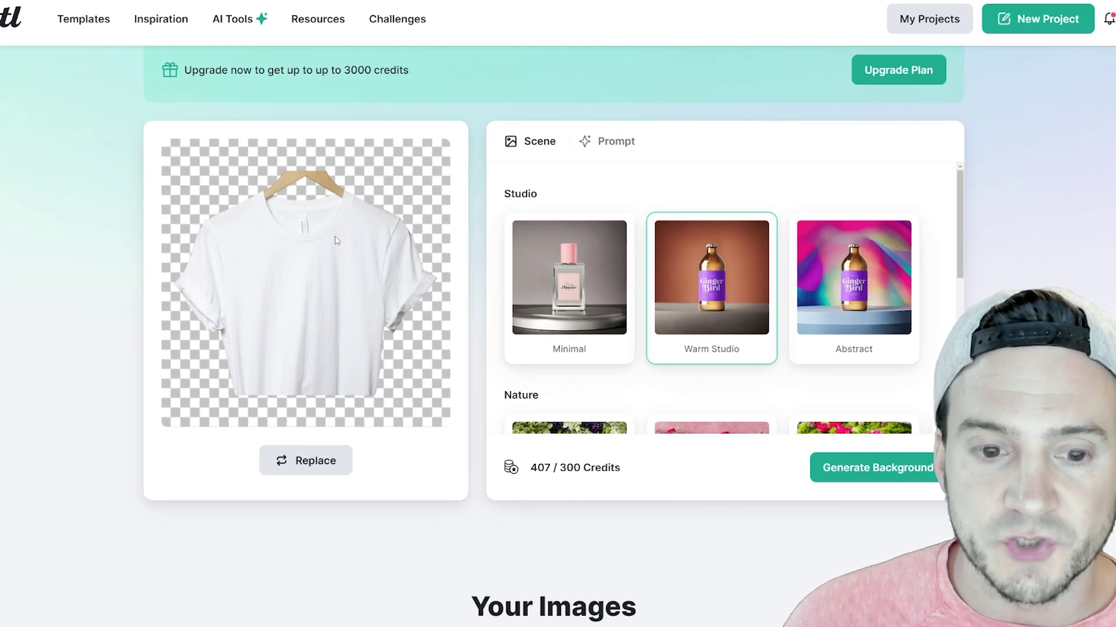
scroll(335, 239, "down", 6)
mouse_move(308, 349)
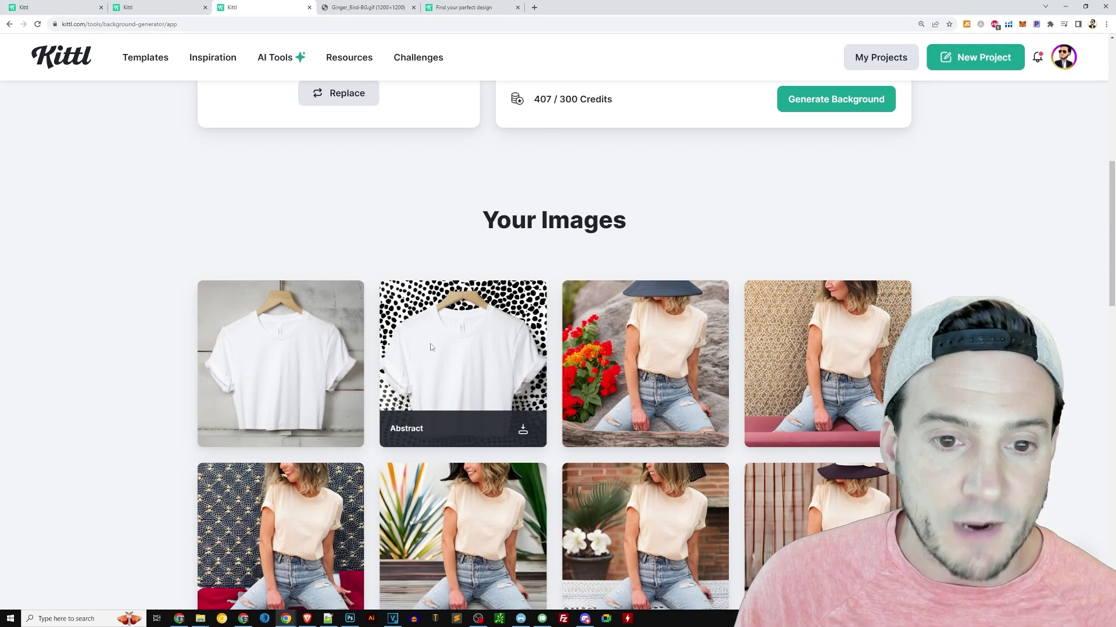
scroll(322, 340, "up", 6)
scroll(766, 254, "down", 2)
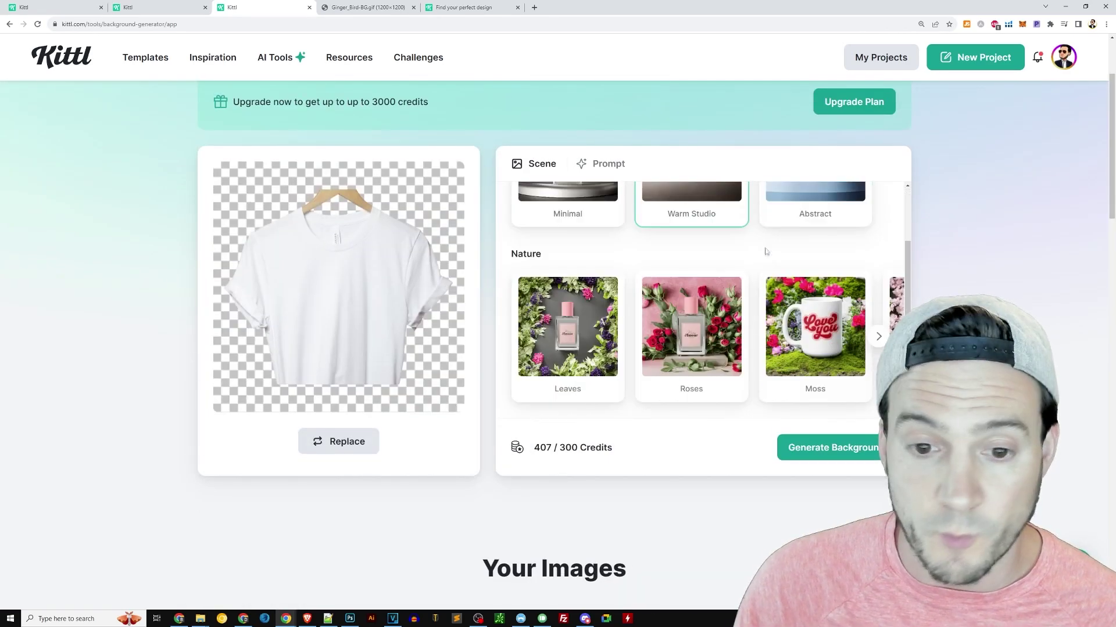
scroll(766, 253, "down", 1)
Step: Generate a Roses nature background for the white T-shirt and scroll to Your Images
left_click(690, 283)
left_click(840, 450)
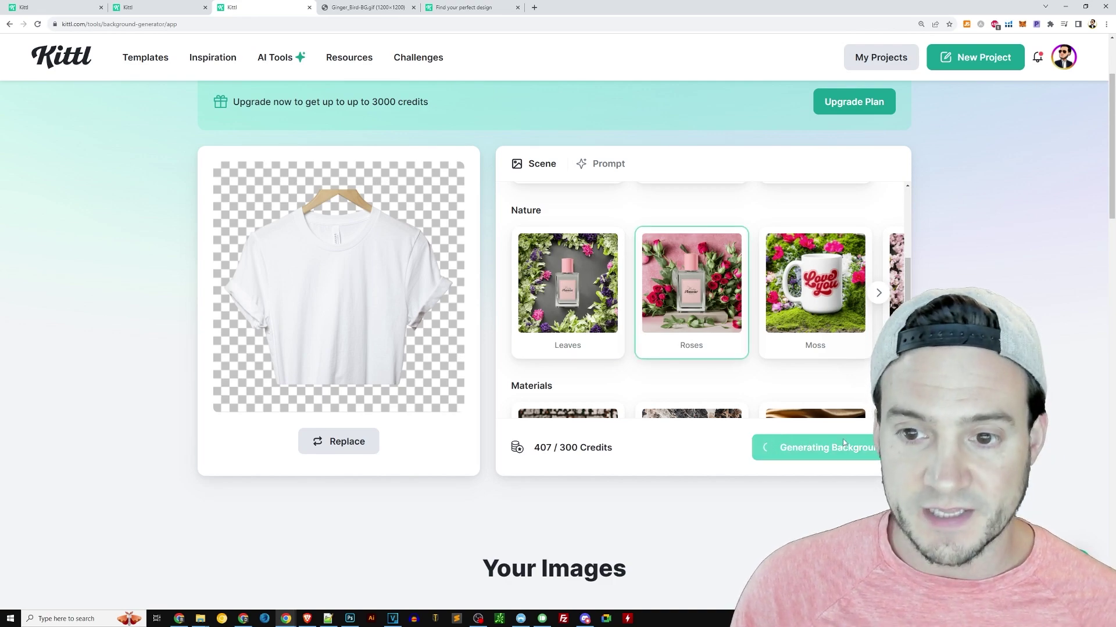
scroll(843, 444, "down", 5)
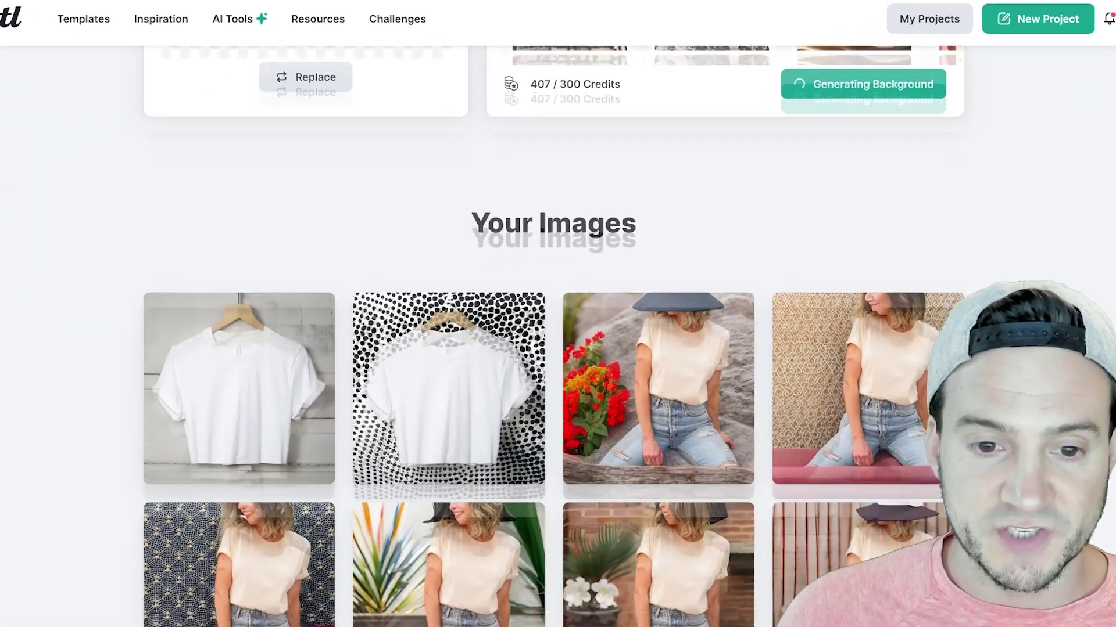
scroll(297, 224, "down", 1)
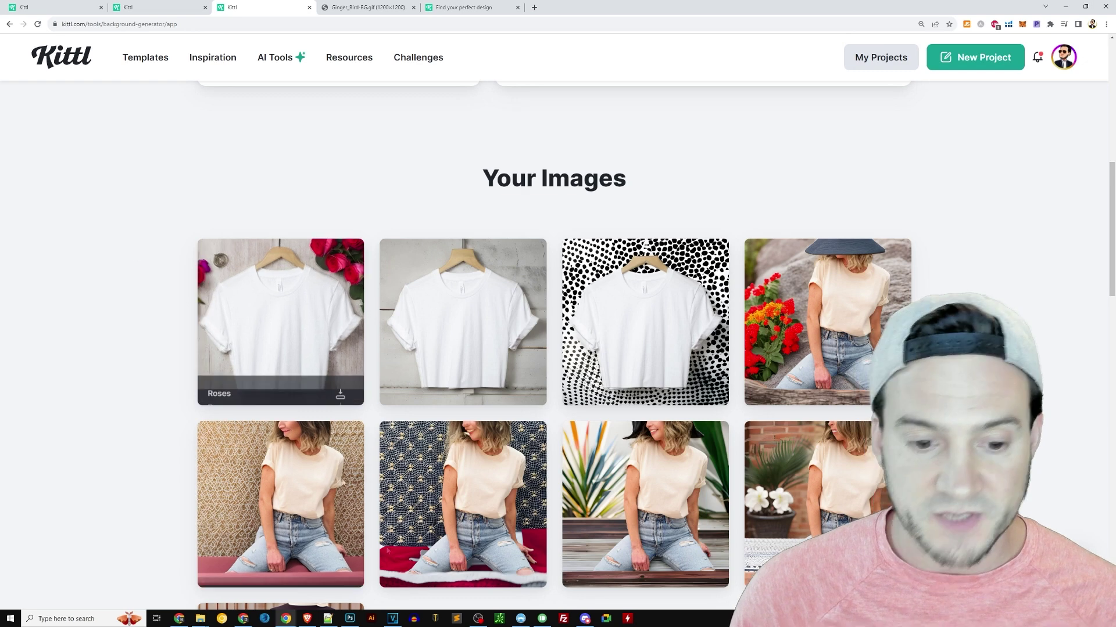
Step: Bring up the dotted-background Abstract T-shirt mockup in Photoshop, maximized to full screen
left_click(350, 618)
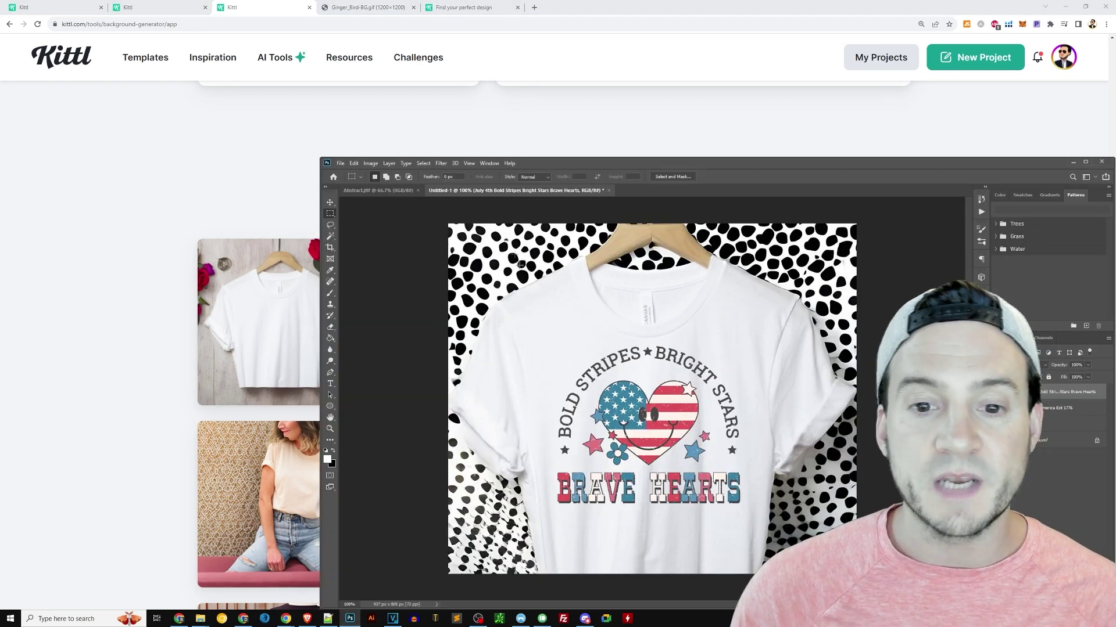
left_click(381, 192)
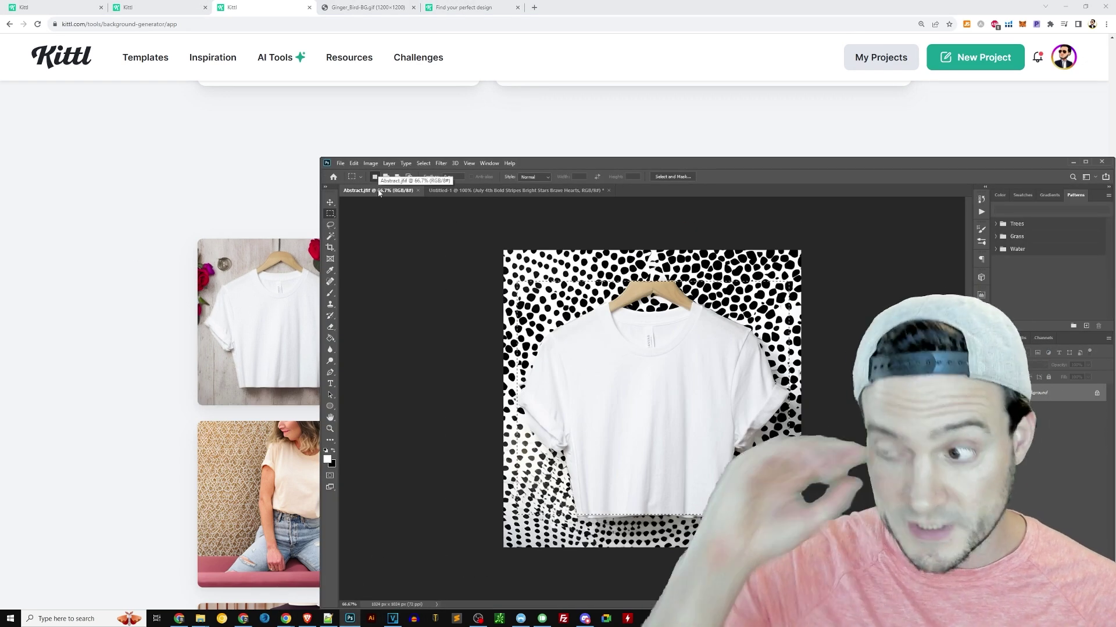
double_click(735, 162)
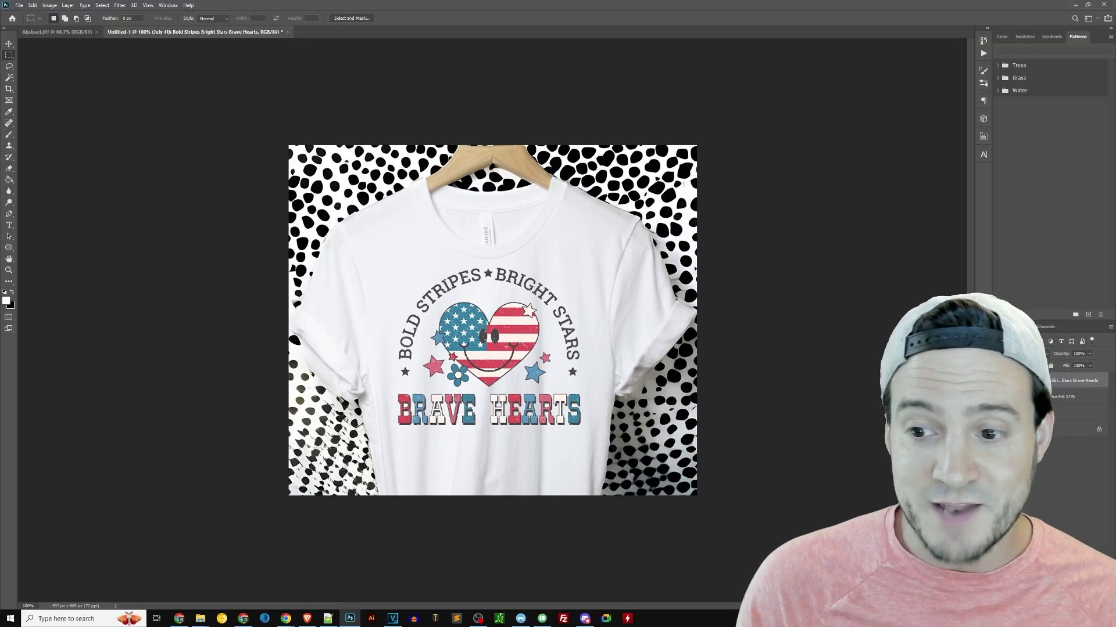
Step: Compare the America Est. 1776 and Brave Hearts designs, leave Brave Hearts visible, and minimize Photoshop
left_click(1001, 381)
left_click(1001, 397)
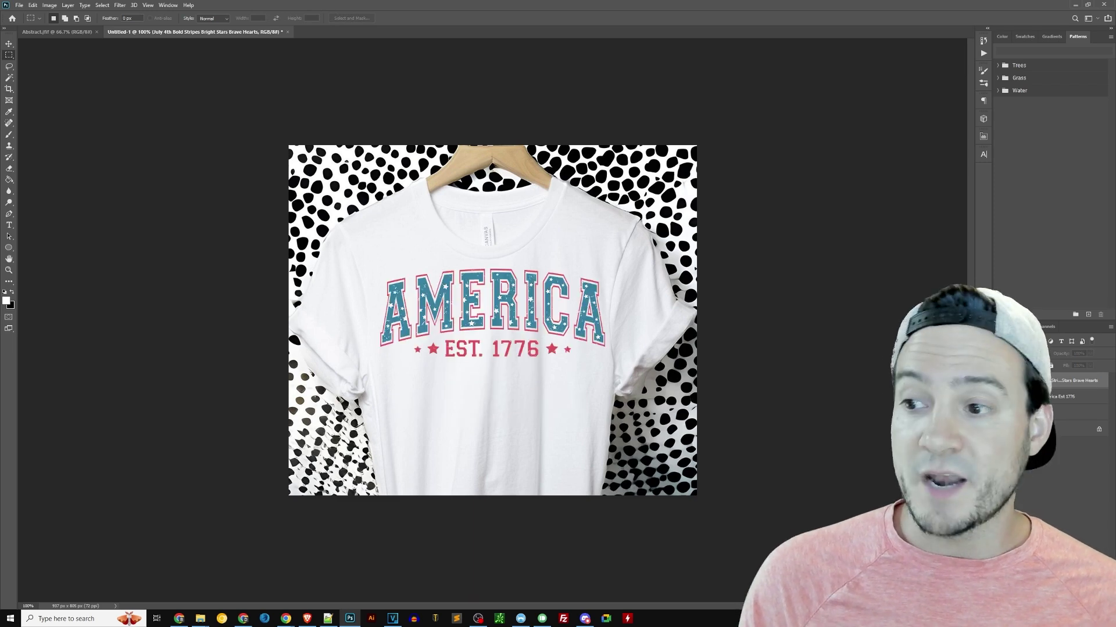
left_click(1000, 396)
left_click(1000, 380)
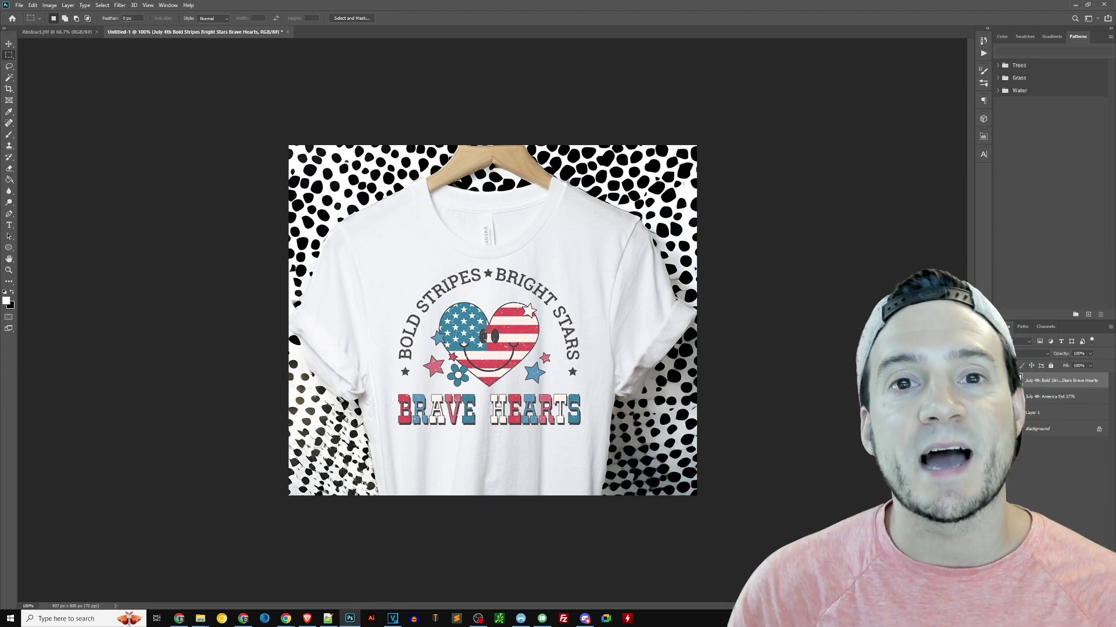
left_click(1076, 7)
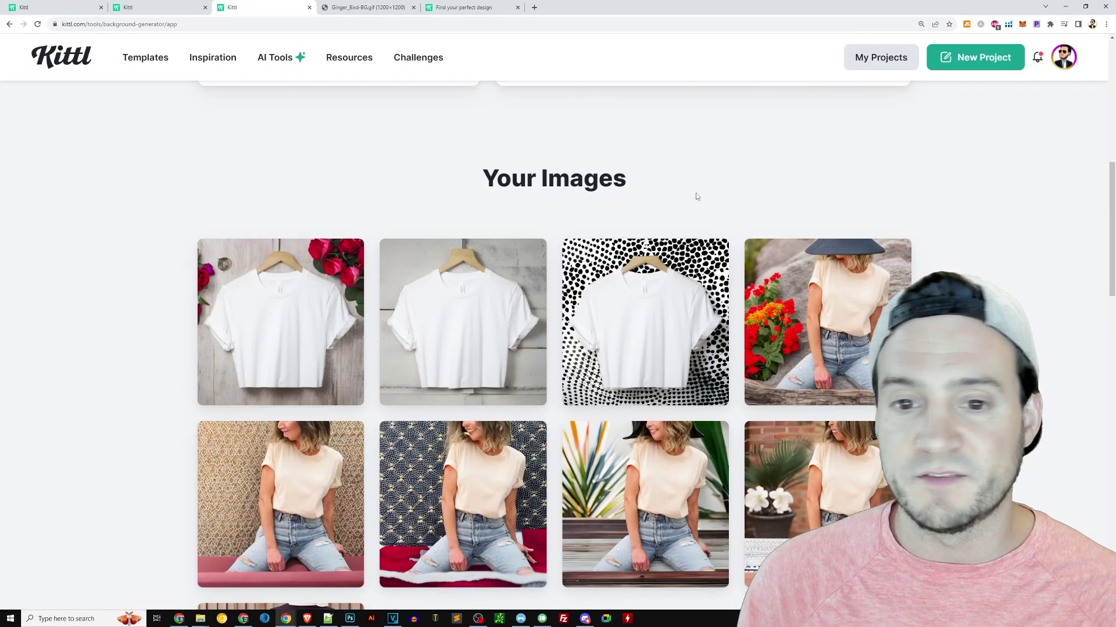
Step: Browse the Studio, Nature and Materials presets, then switch the white-tee generator to Prompt mode
scroll(700, 221, "up", 1)
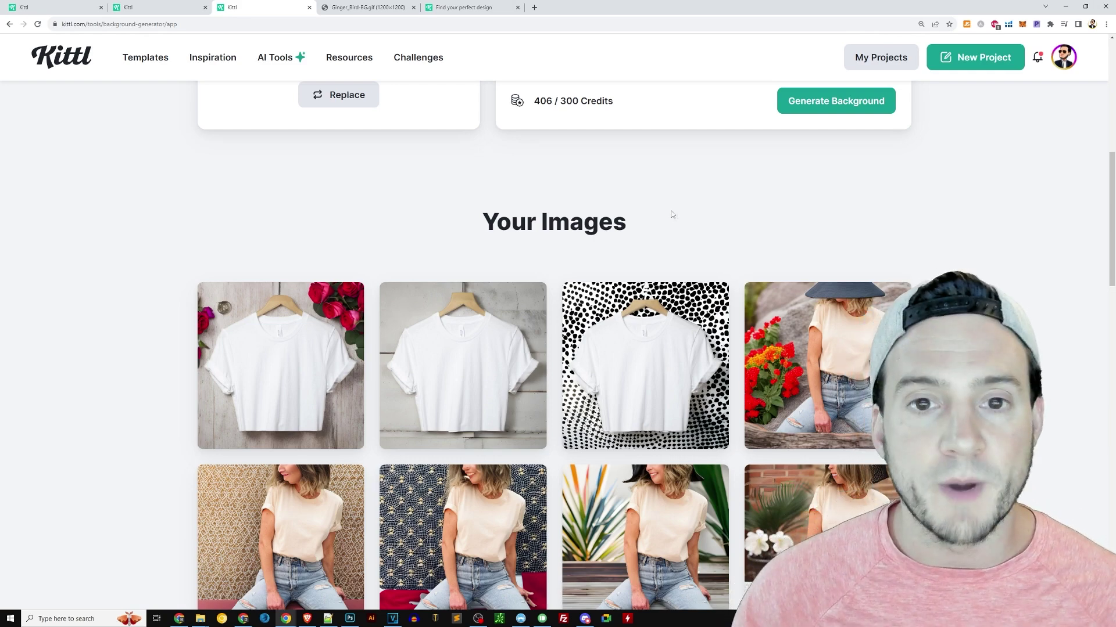
scroll(671, 215, "up", 6)
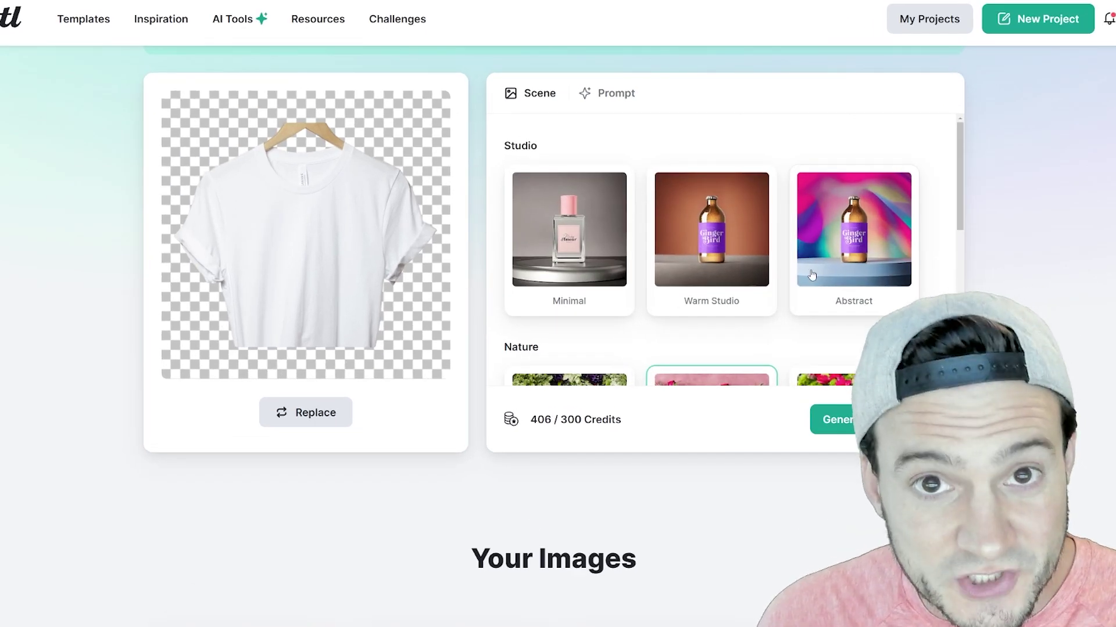
scroll(812, 274, "down", 6)
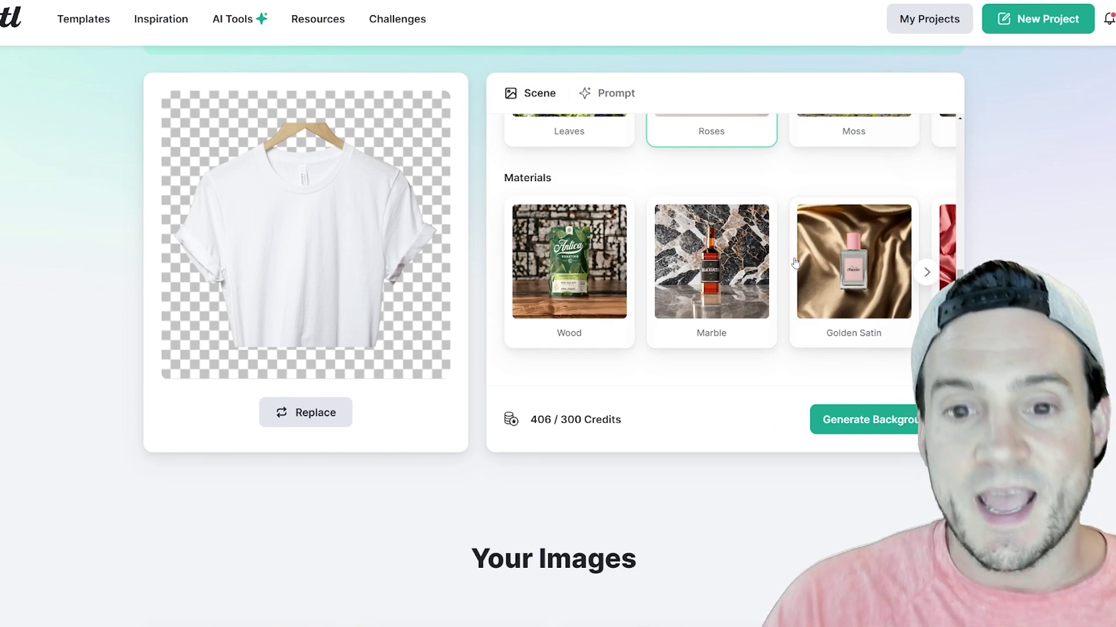
scroll(752, 258, "up", 3)
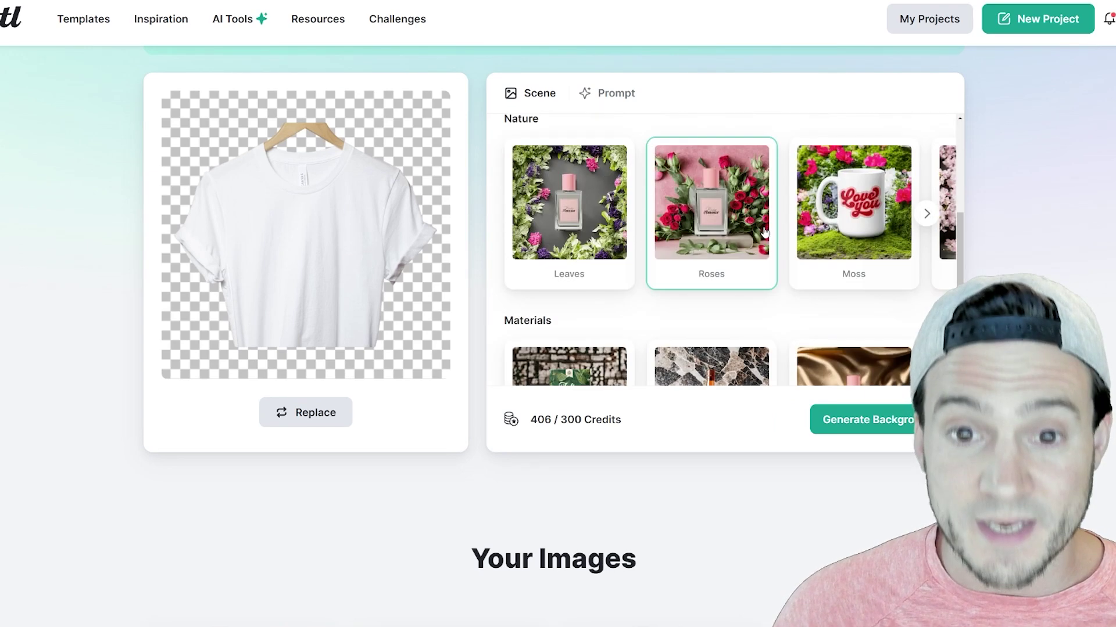
left_click(624, 102)
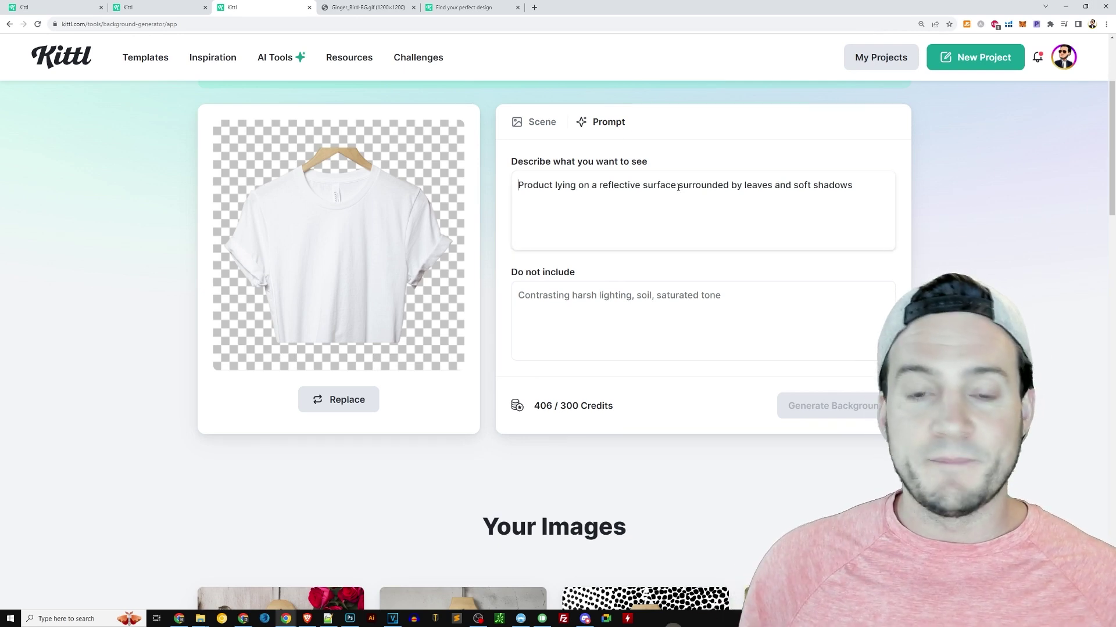
Step: Describe the scene as 'christmas theme snowy winter day' and generate the background
type("c")
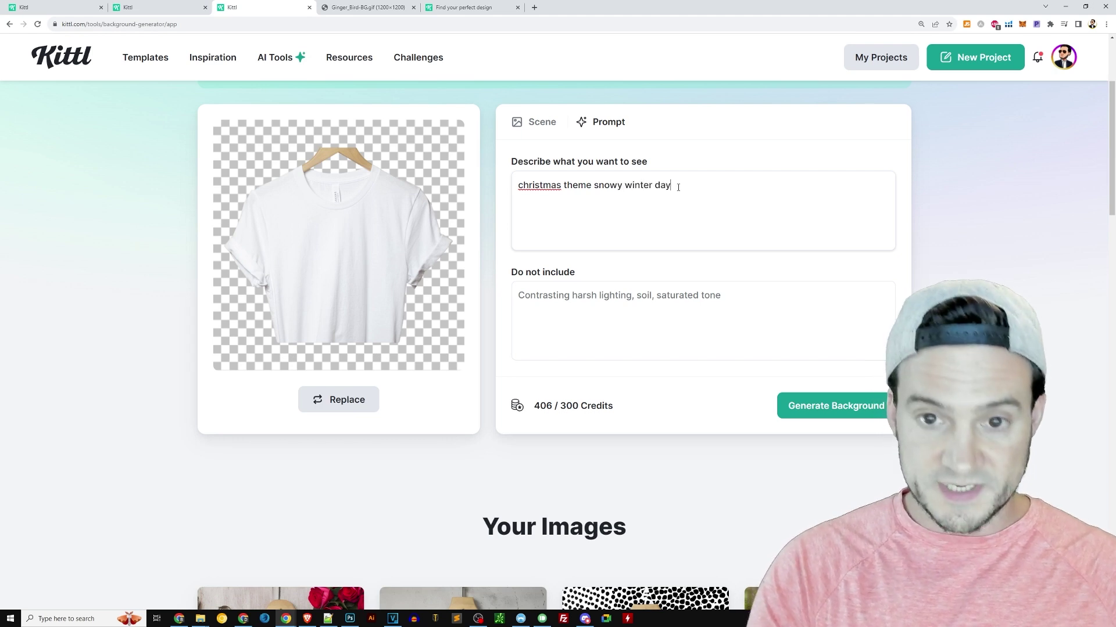
left_click(825, 406)
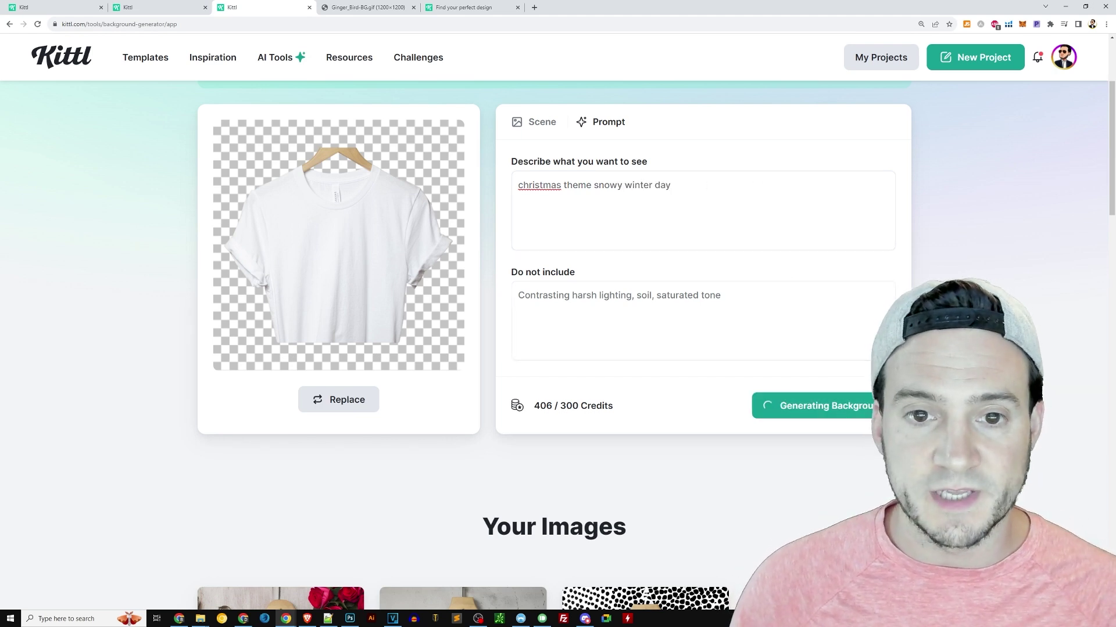
scroll(967, 277, "down", 3)
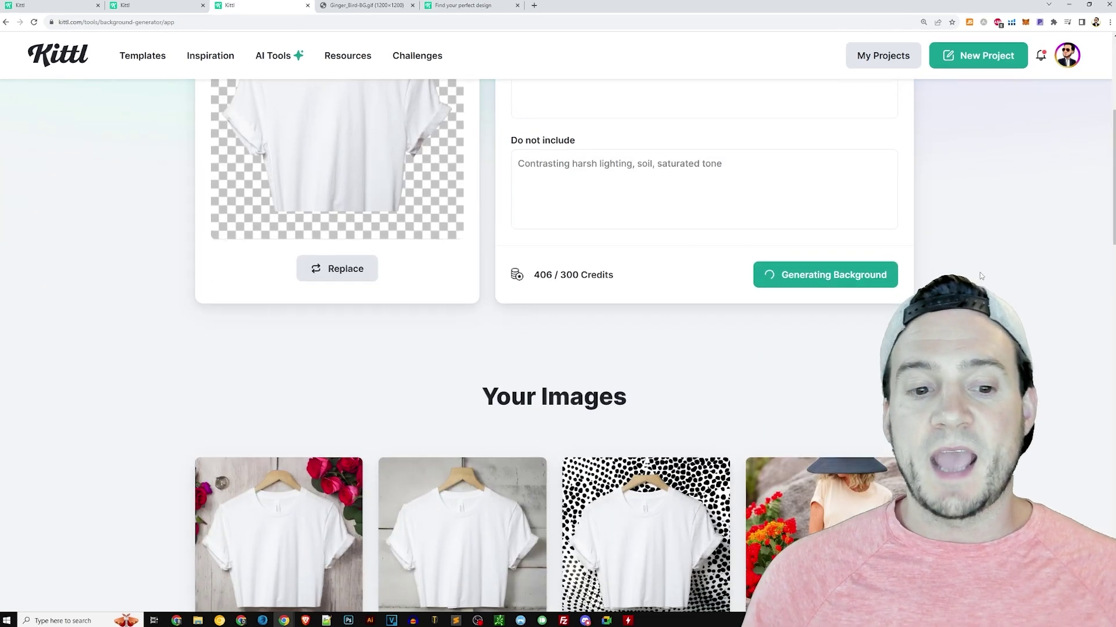
scroll(967, 277, "up", 5)
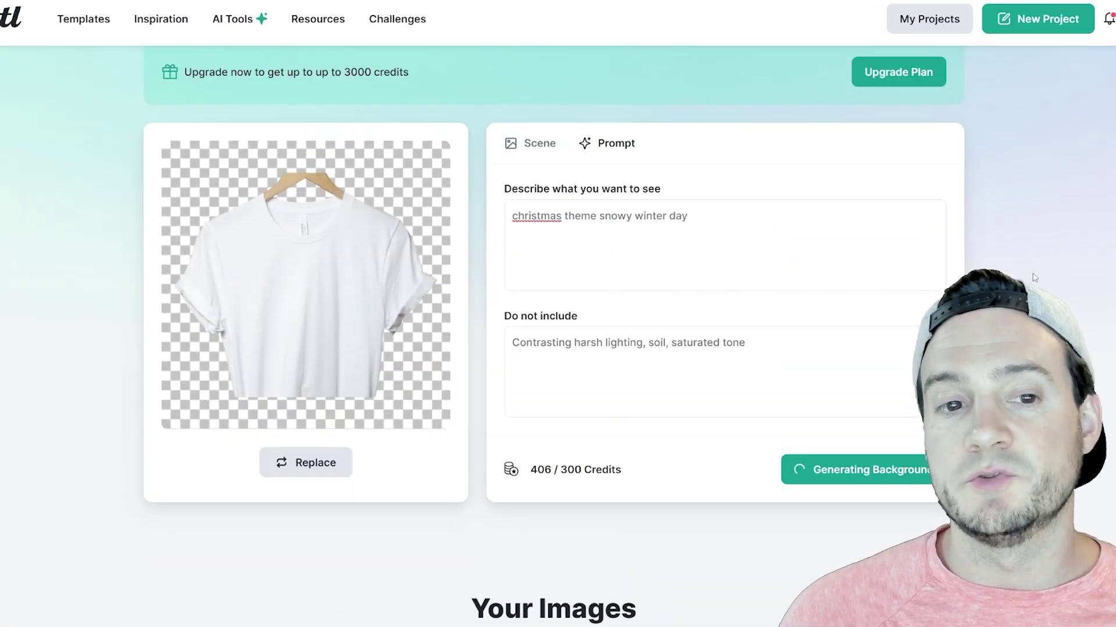
scroll(1033, 277, "down", 8)
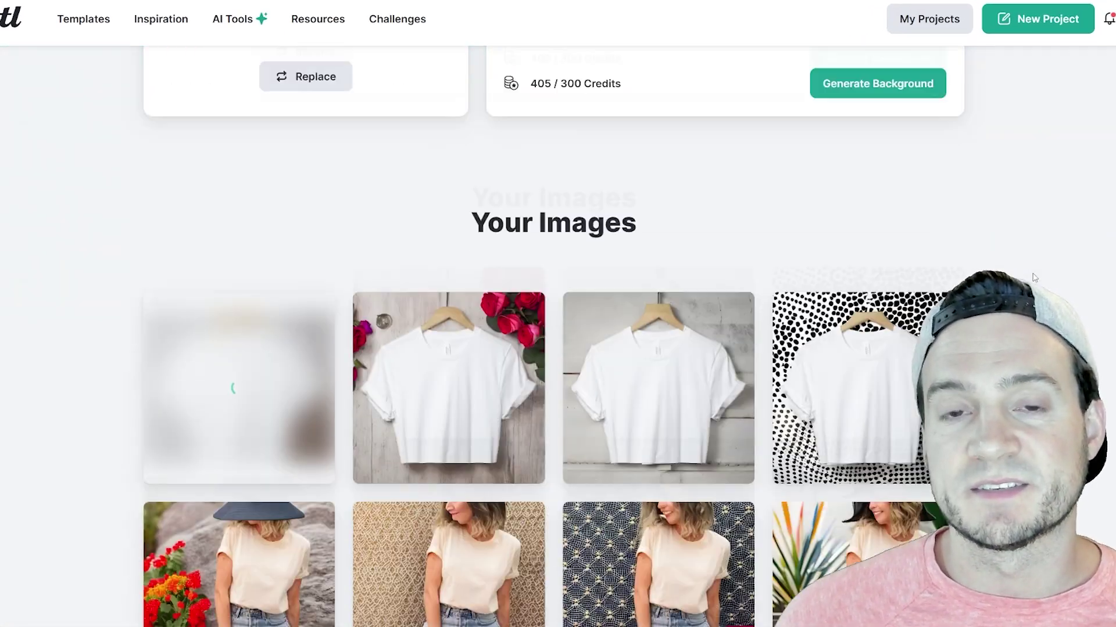
scroll(1028, 273, "up", 1)
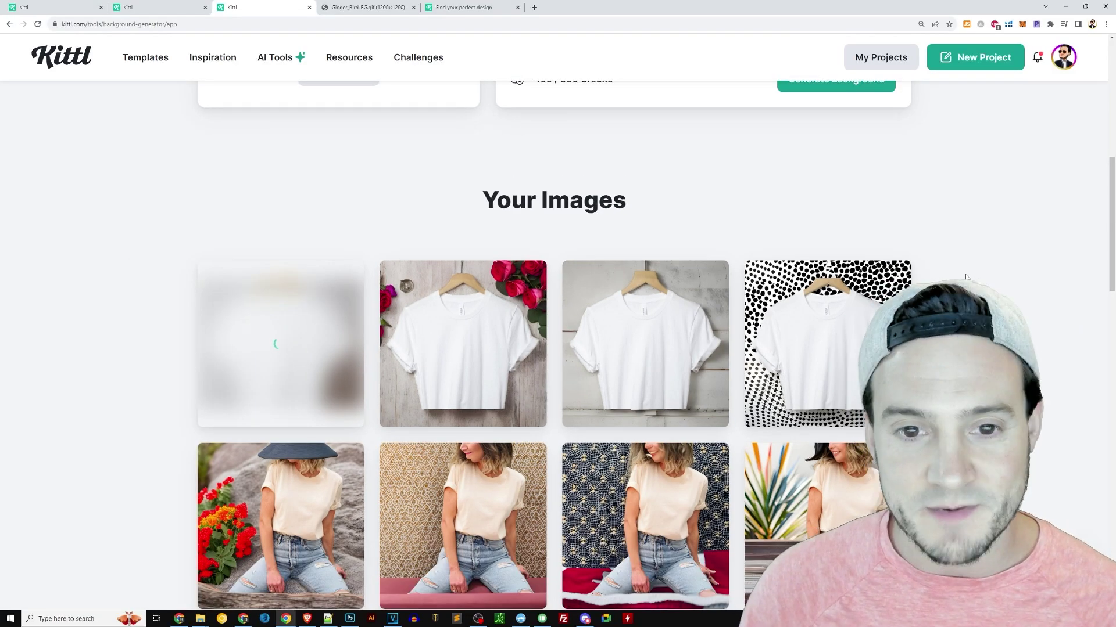
scroll(966, 278, "up", 6)
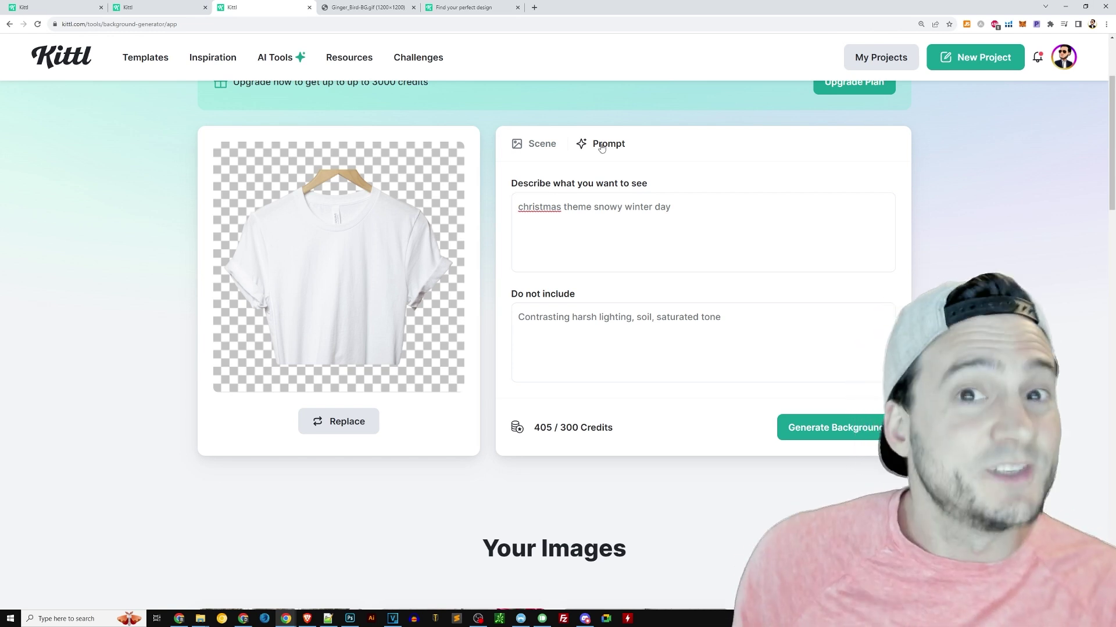
Step: Check the new sparkly Christmas-lights scene in Your Images, then return to the generator top
scroll(646, 150, "down", 6)
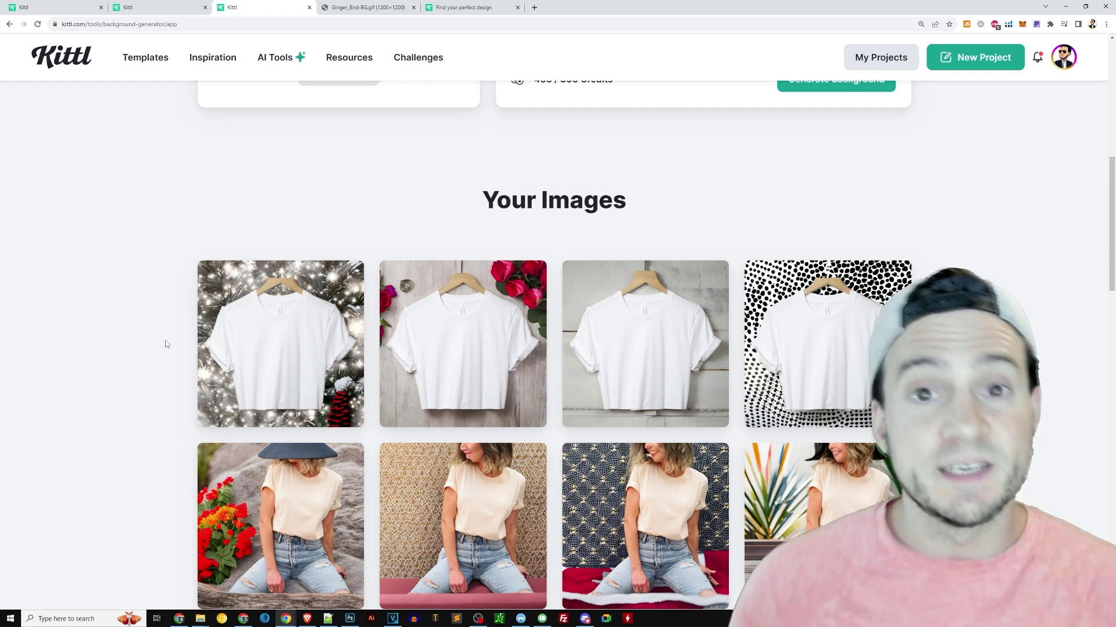
scroll(546, 145, "up", 10)
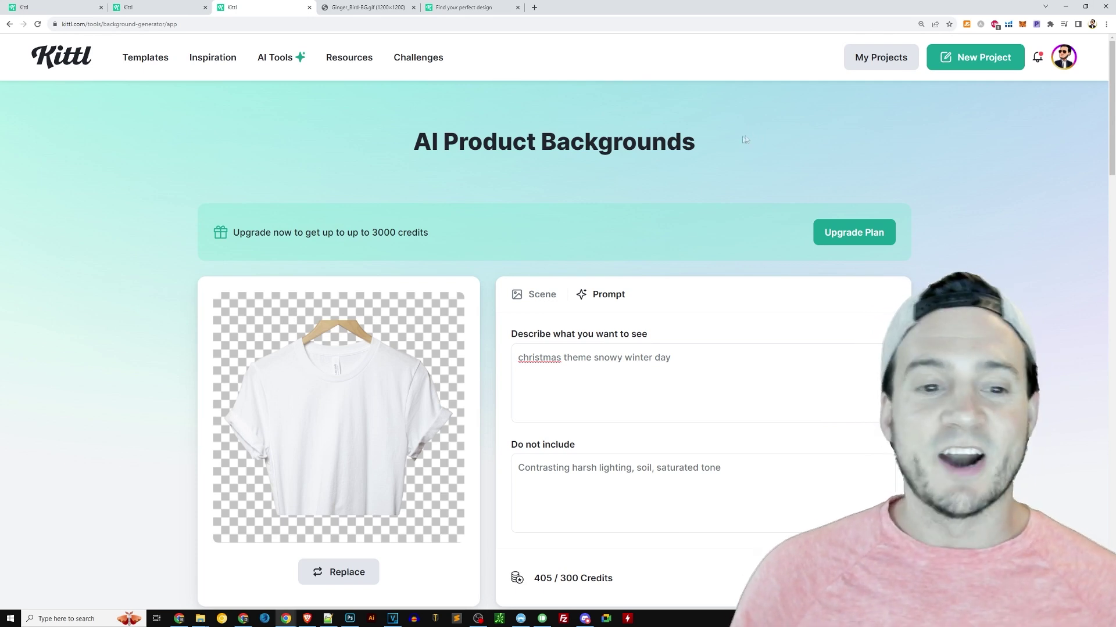
Step: Return to the woman's tee tab and switch its generator to Prompt mode
left_click(72, 11)
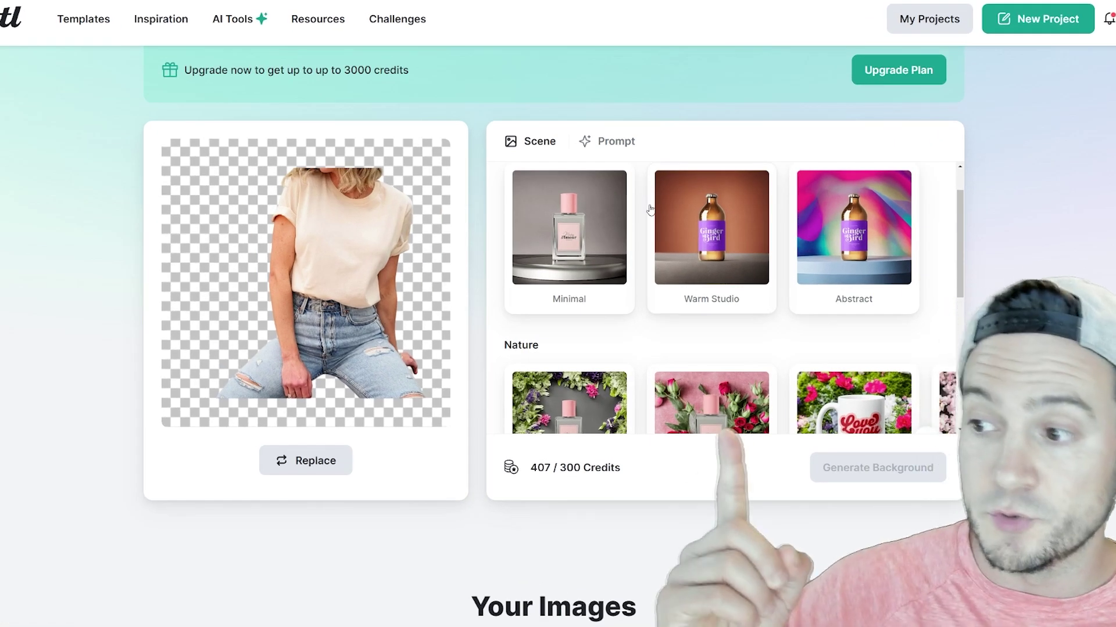
left_click(603, 143)
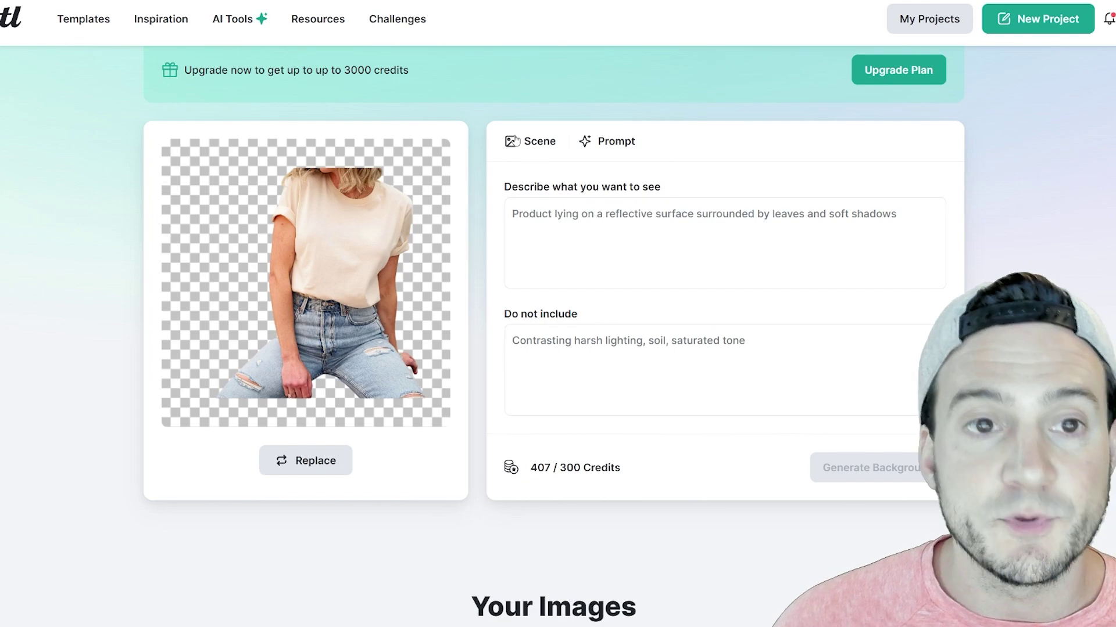